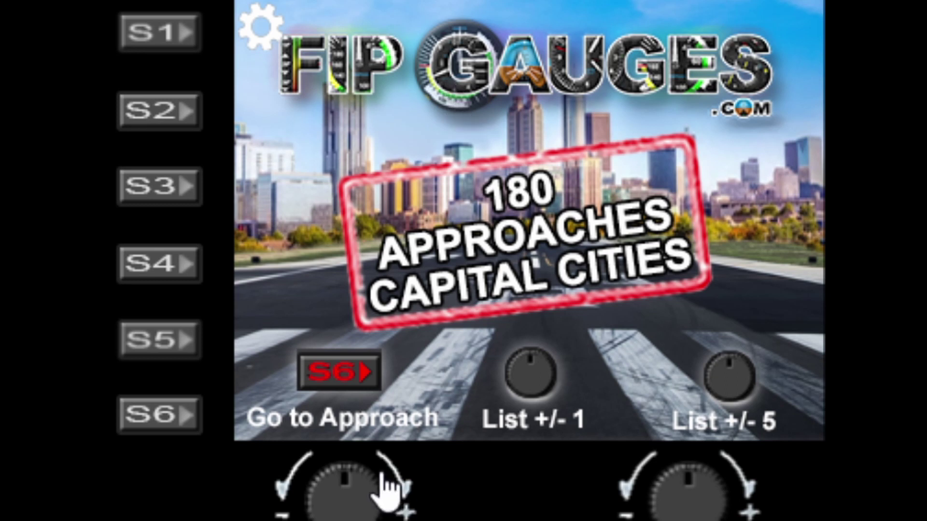
Browse the capital-city approach list and select 003 NSTU American Samoa/Pago Pago.
left_click(381, 497)
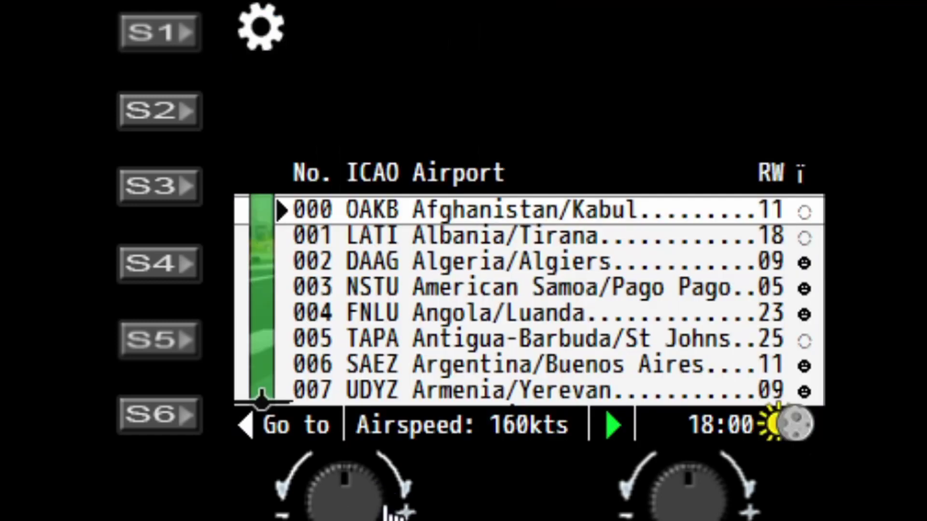
scroll(386, 512, "down", 7)
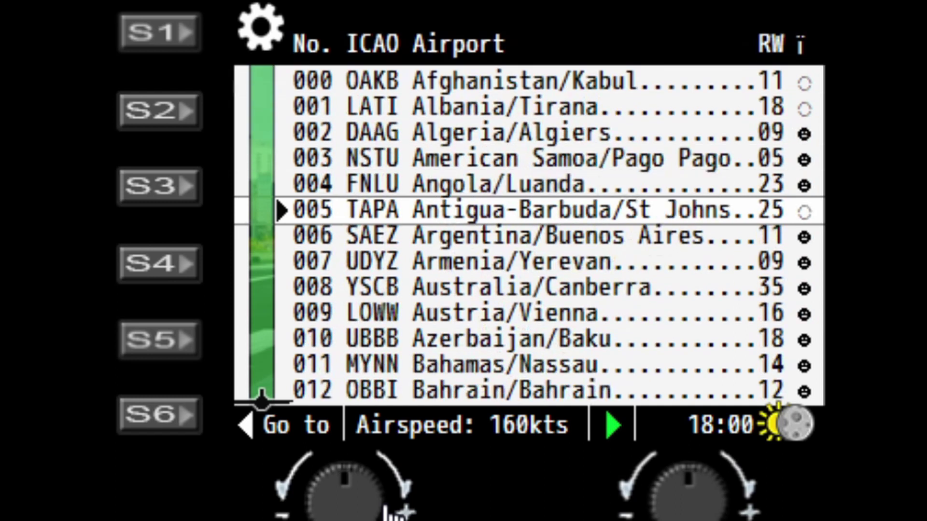
scroll(300, 502, "up", 5)
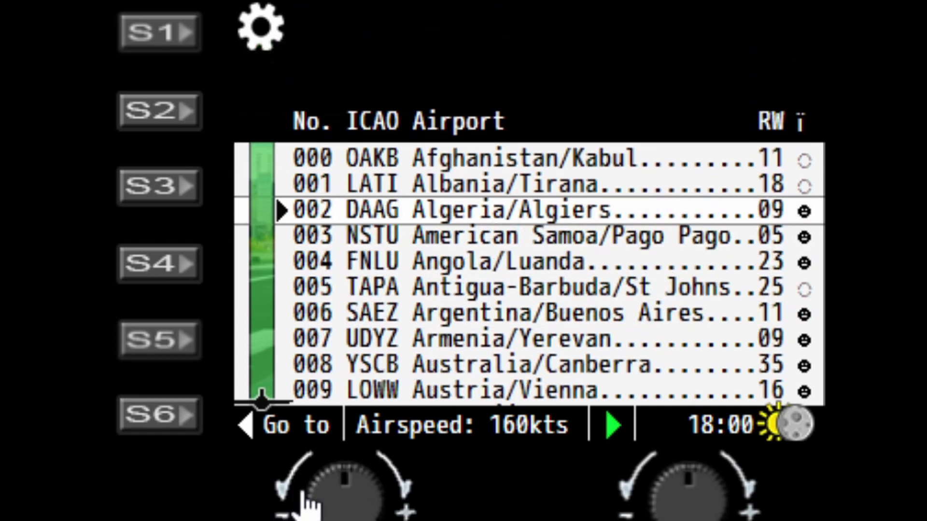
scroll(722, 505, "down", 20)
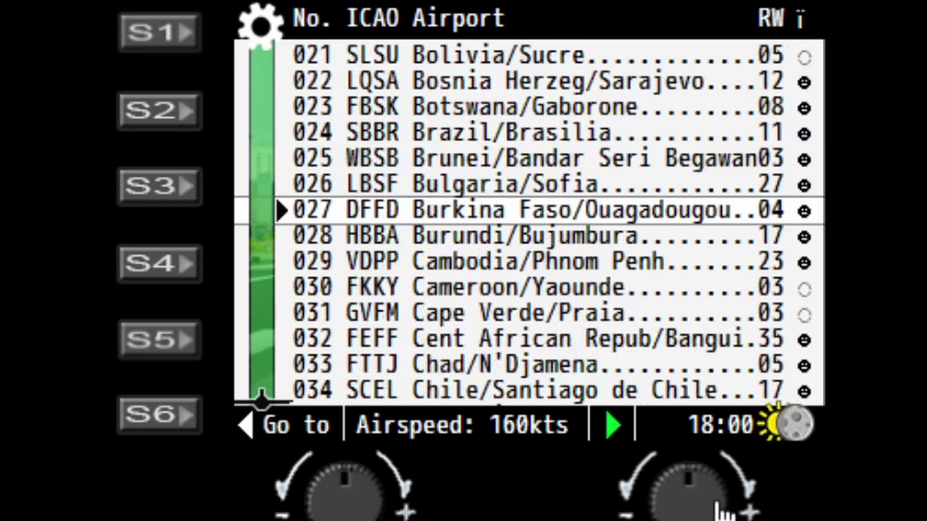
scroll(638, 505, "up", 20)
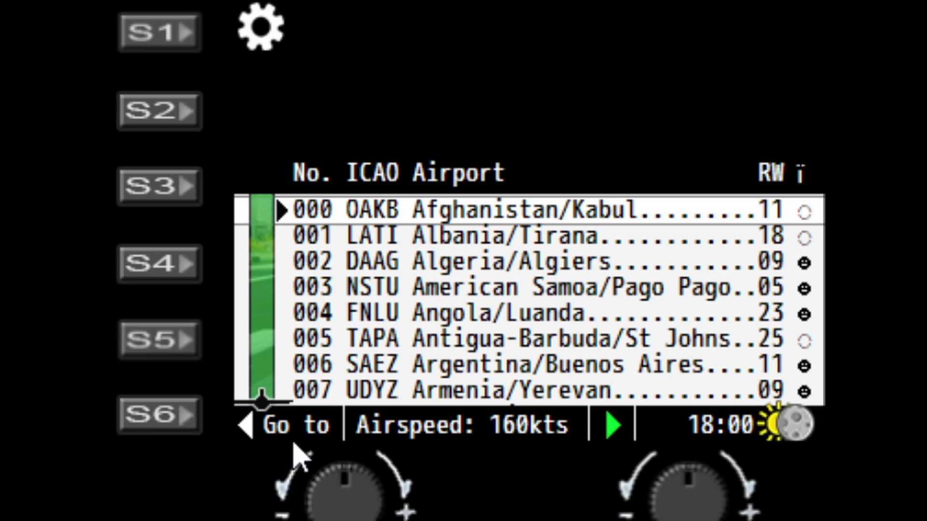
left_click(386, 512)
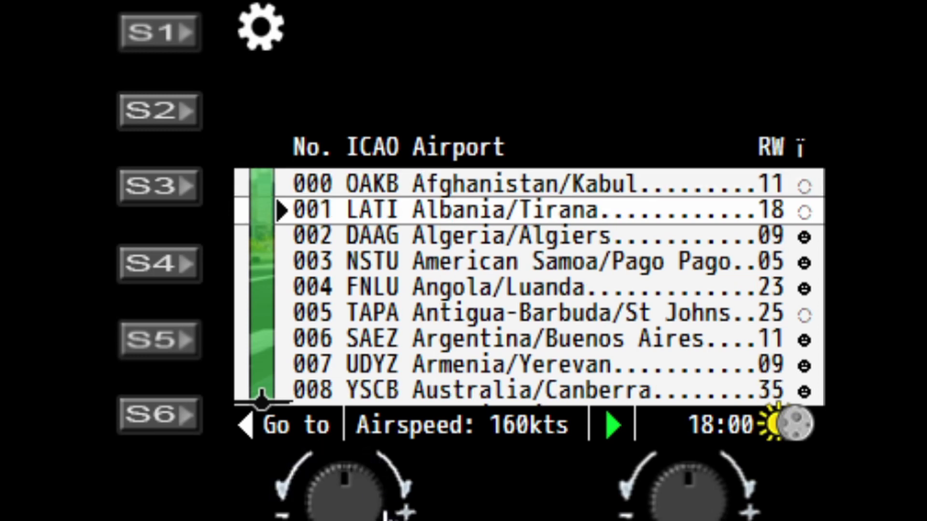
double_click(386, 513)
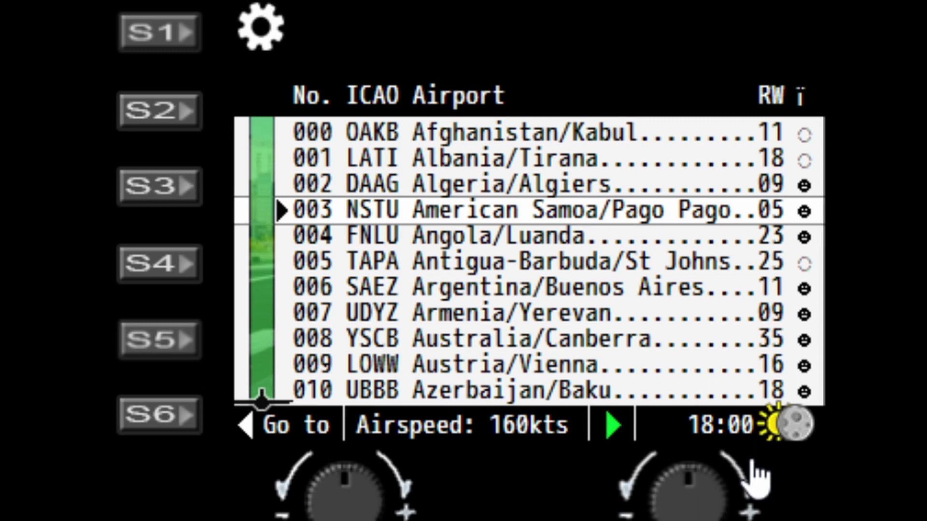
Cycle time of day through Night, Off, 18:00 and 06:00 to Daytime, then pause the sim.
left_click(164, 349)
left_click(164, 349)
left_click(164, 349)
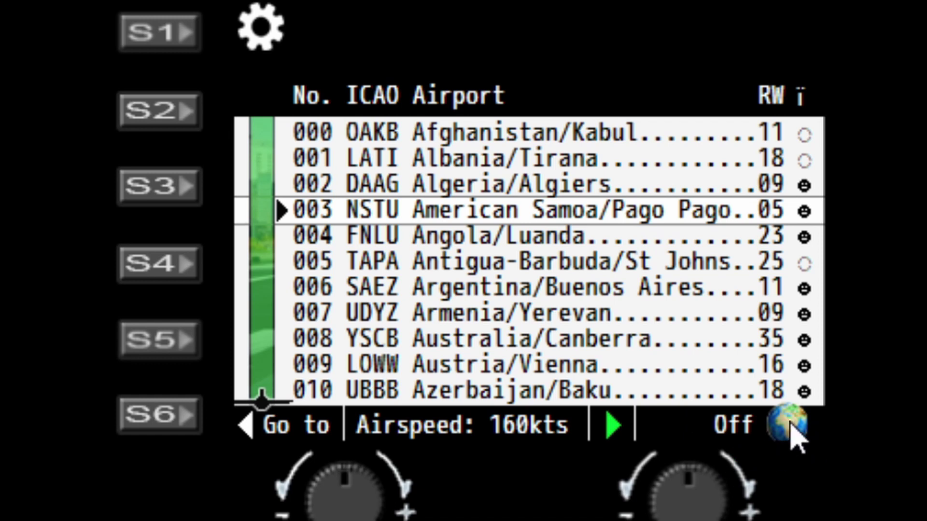
left_click(135, 341)
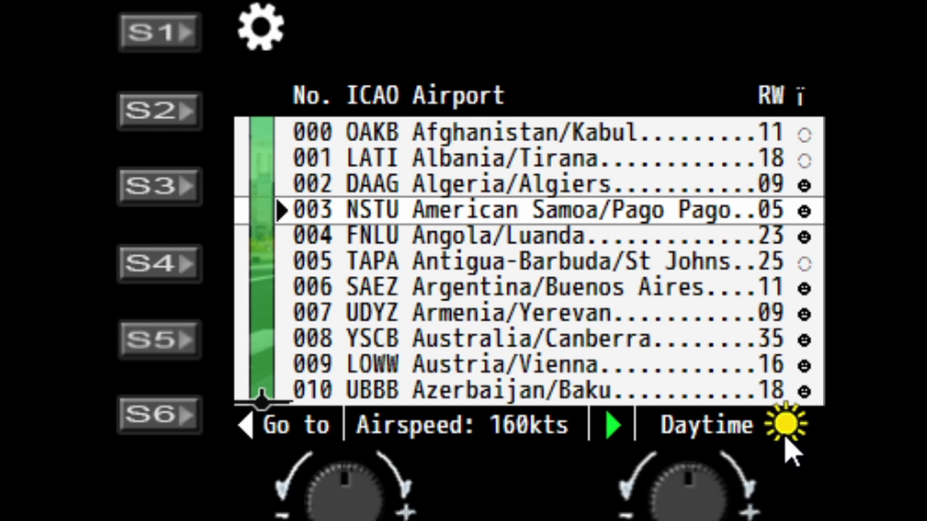
left_click(134, 364)
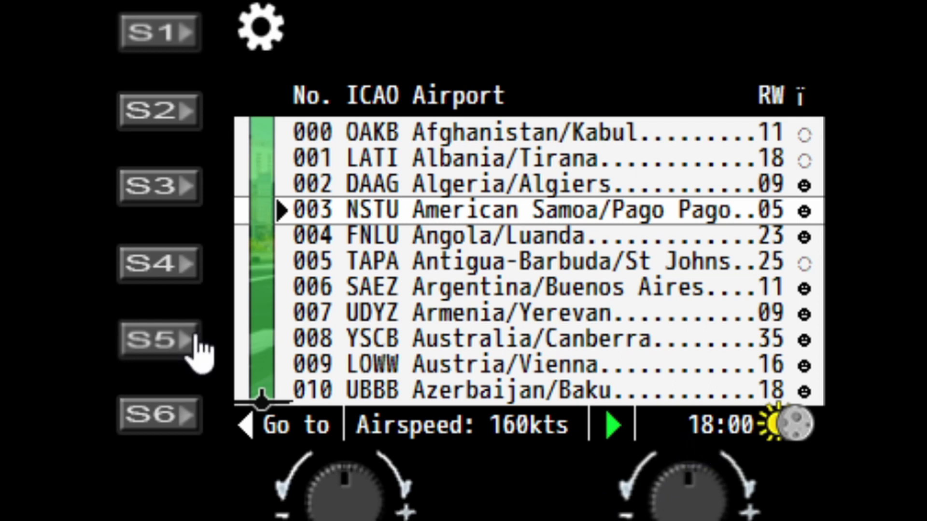
left_click(152, 333)
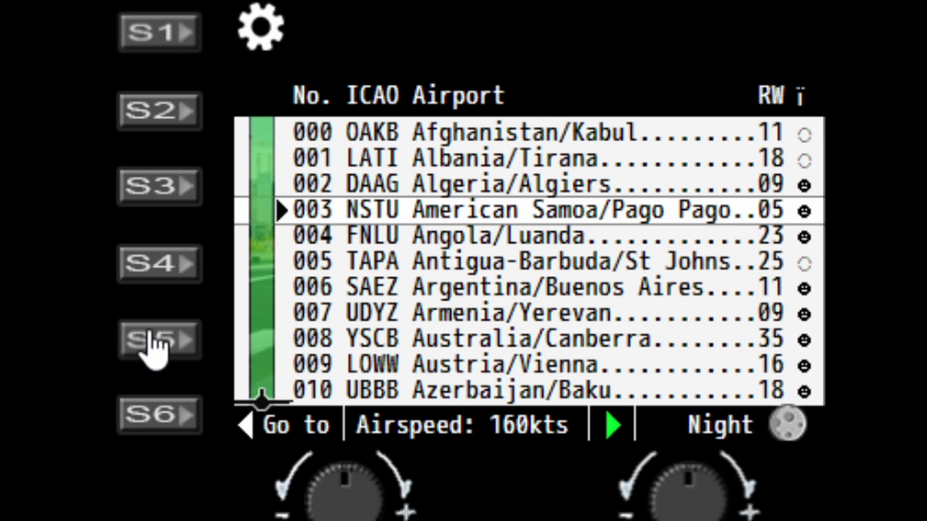
left_click(151, 334)
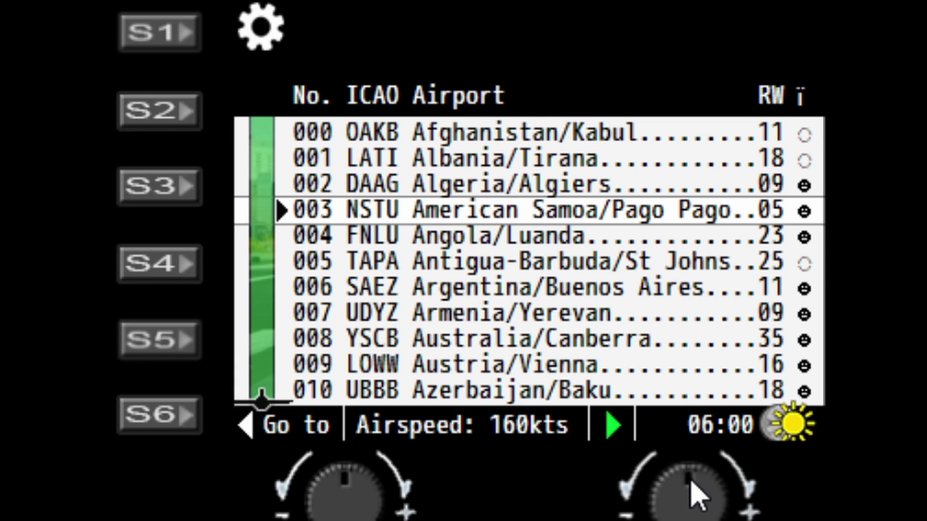
left_click(155, 352)
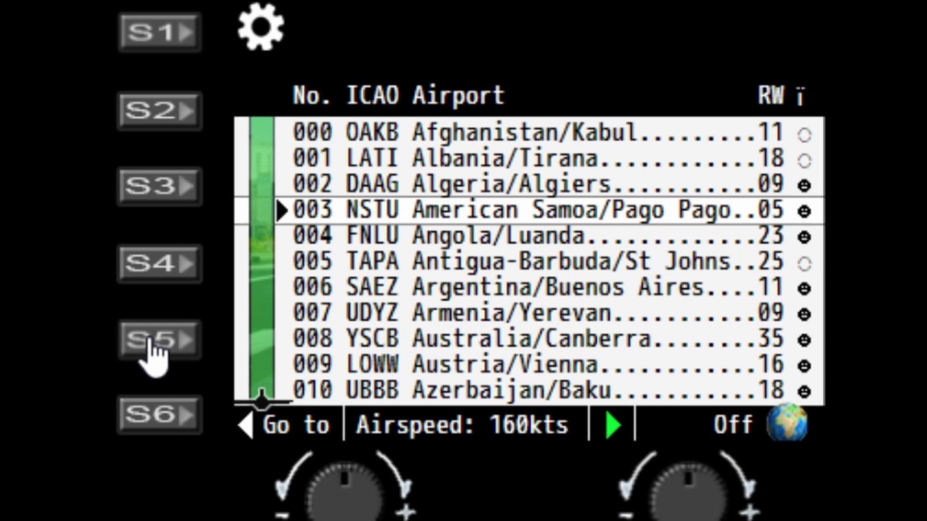
left_click(154, 352)
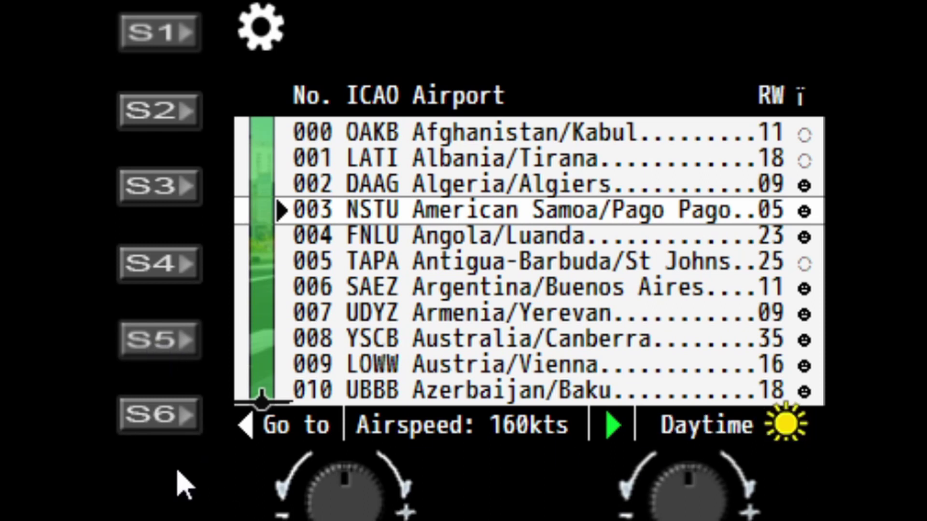
left_click(143, 266)
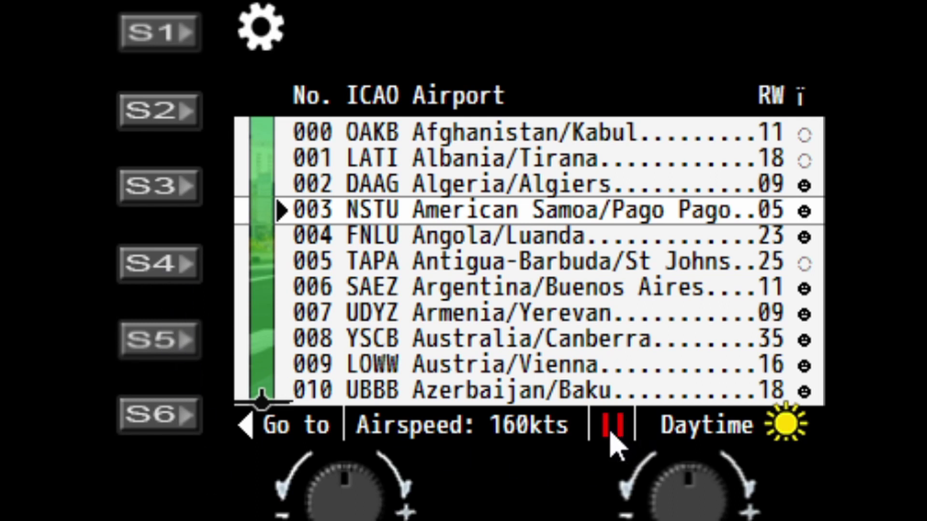
Resume the simulation, now flying the approach at 155kts.
key("p")
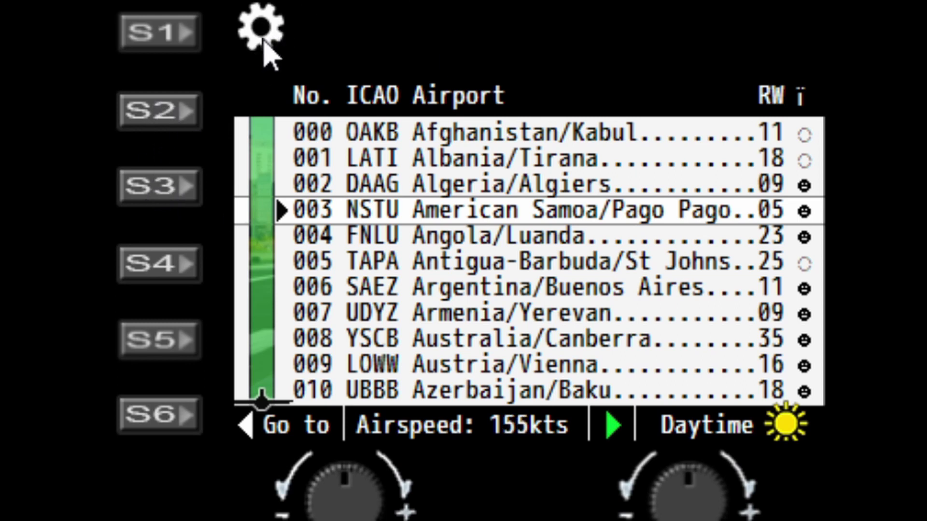
In the settings menu, cycle Time of Day from Daylight to Night.
left_click(162, 33)
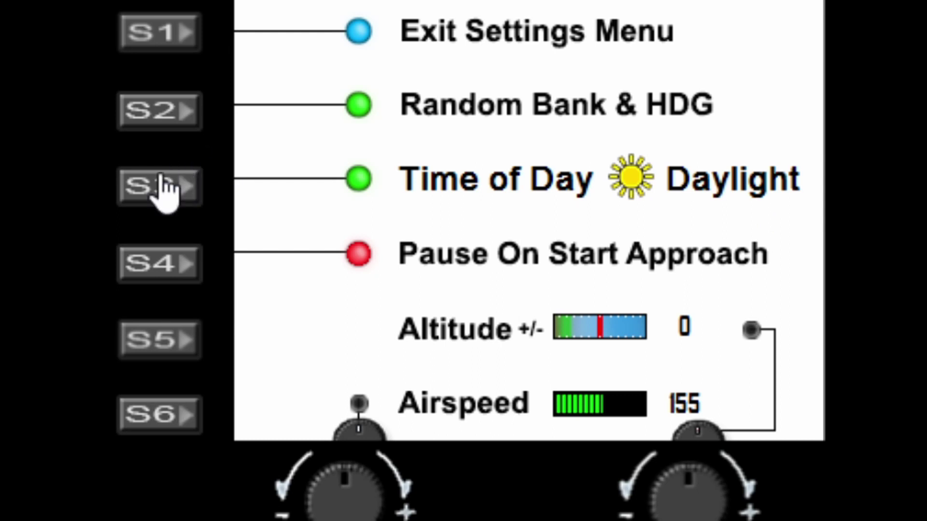
left_click(161, 188)
left_click(159, 186)
left_click(160, 186)
left_click(160, 186)
left_click(160, 186)
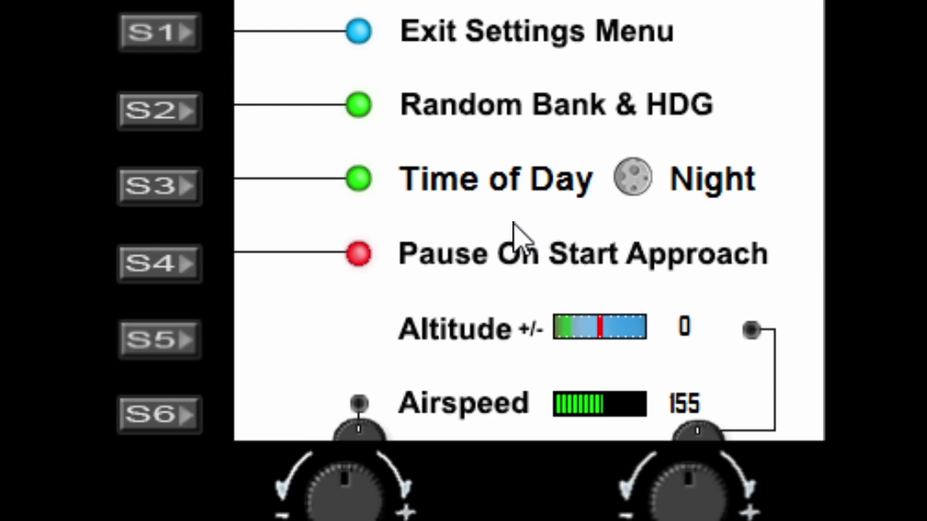
Toggle Pause On Start Approach a few times, leaving it off.
left_click(173, 256)
left_click(173, 256)
left_click(173, 256)
left_click(172, 253)
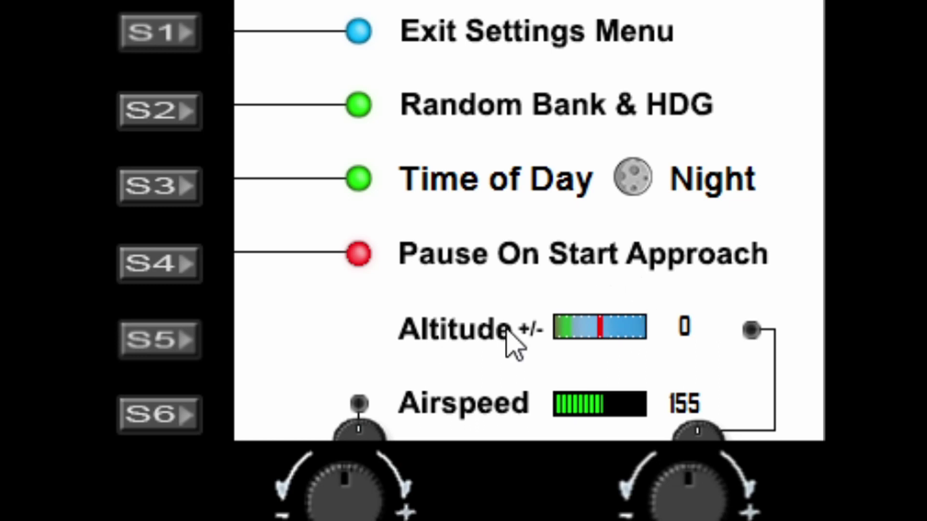
Turn the knobs so Altitude reads 0 and Airspeed returns to 155.
scroll(715, 507, "up", 8)
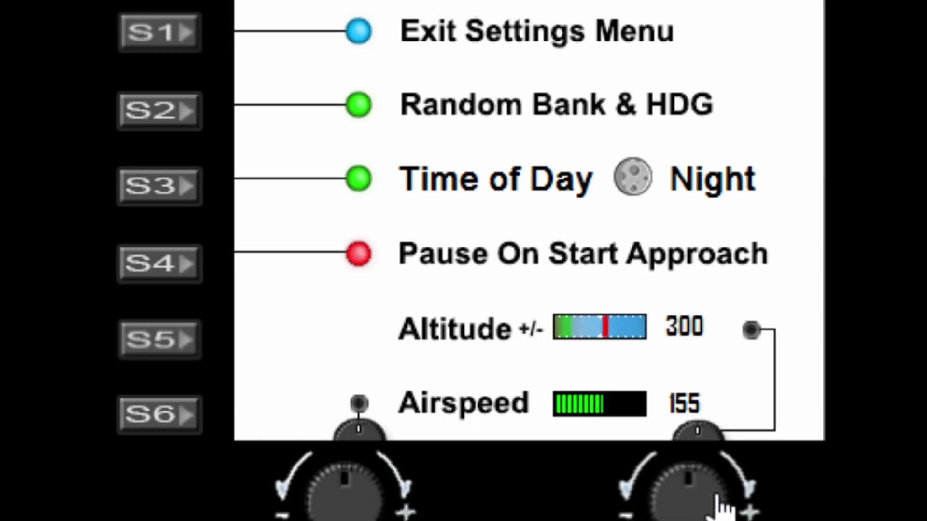
scroll(647, 510, "down", 8)
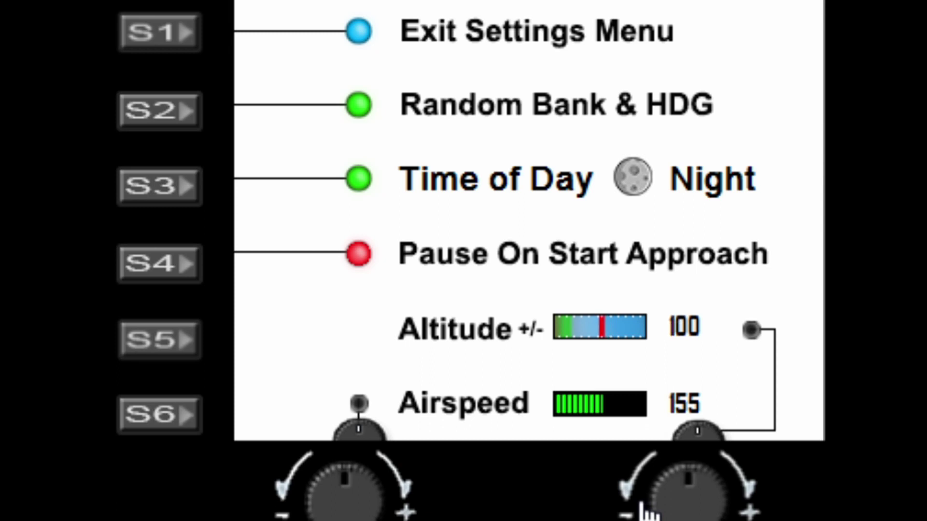
scroll(371, 509, "up", 6)
scroll(372, 508, "up", 6)
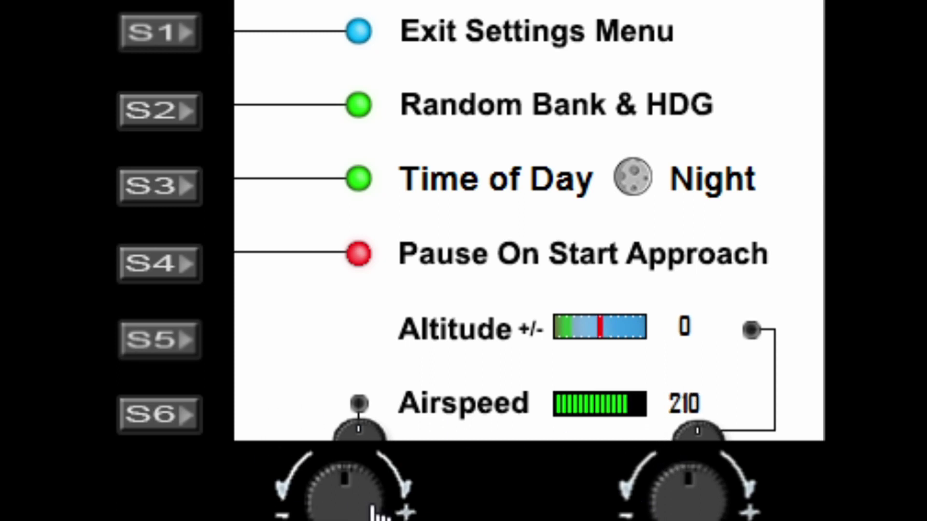
scroll(302, 514, "down", 1)
scroll(302, 514, "down", 8)
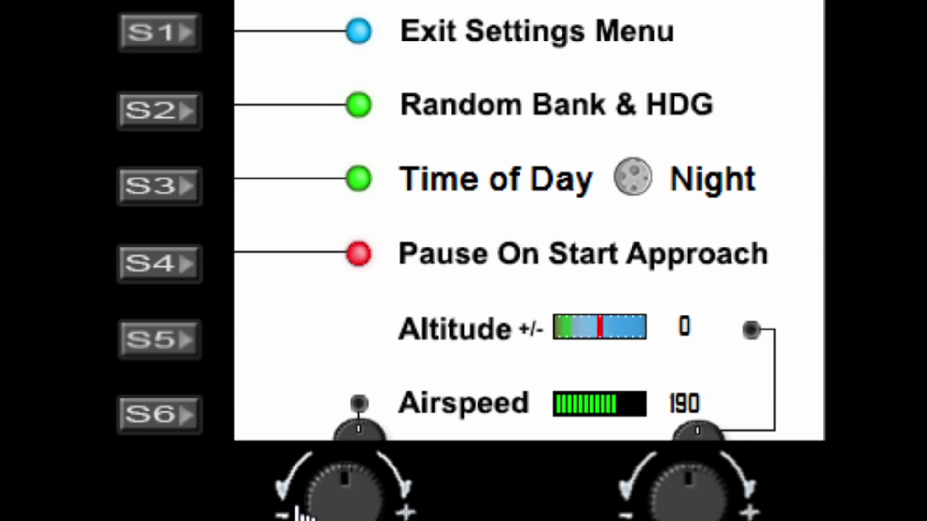
scroll(302, 514, "down", 3)
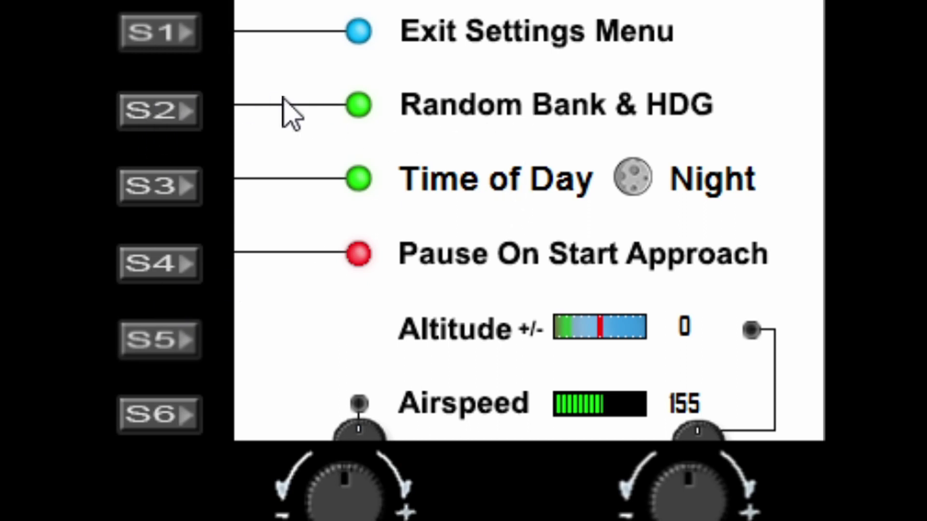
Switch Random Bank & HDG off and exit settings to the airport list.
left_click(147, 118)
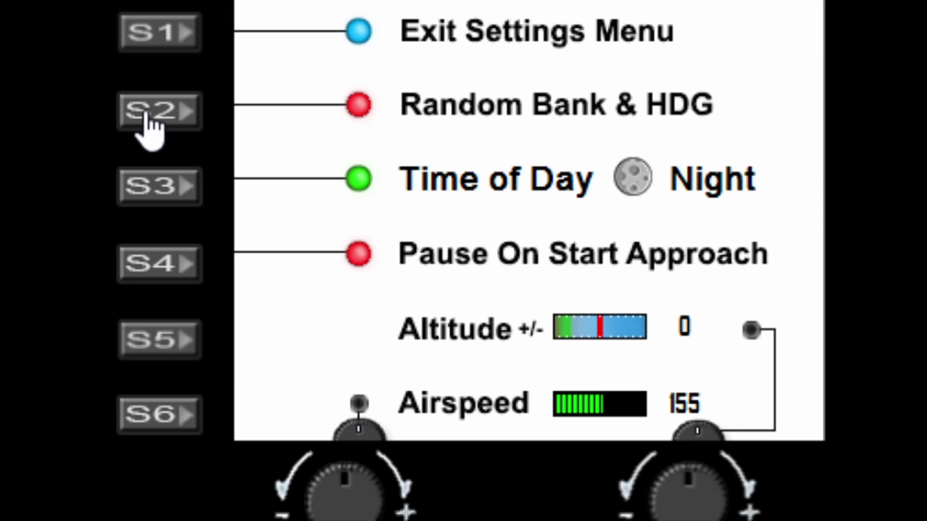
left_click(160, 33)
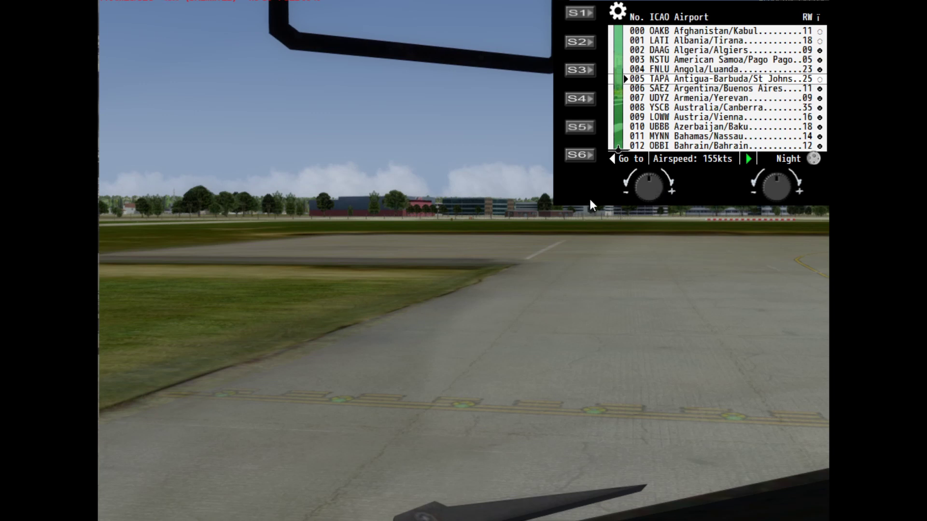
Start the 005 TAPA Antigua approach, then reload it in daylight.
left_click(578, 158)
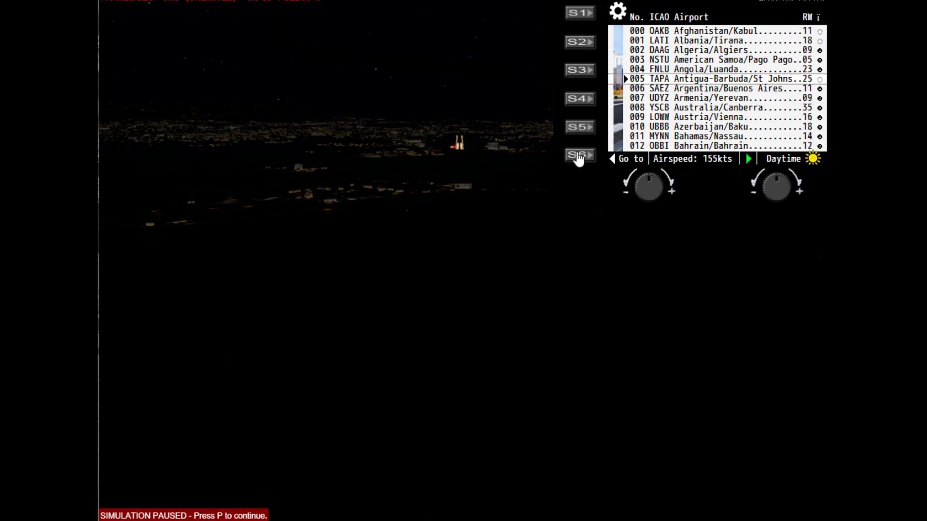
left_click(578, 156)
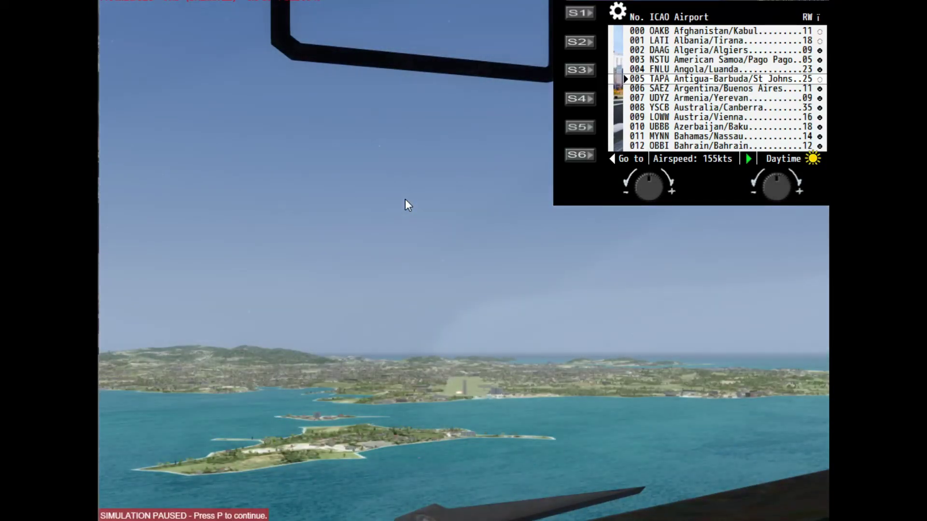
Unpause, switch the gauge to pause mode, reset the Antigua approach and pause again.
key("p")
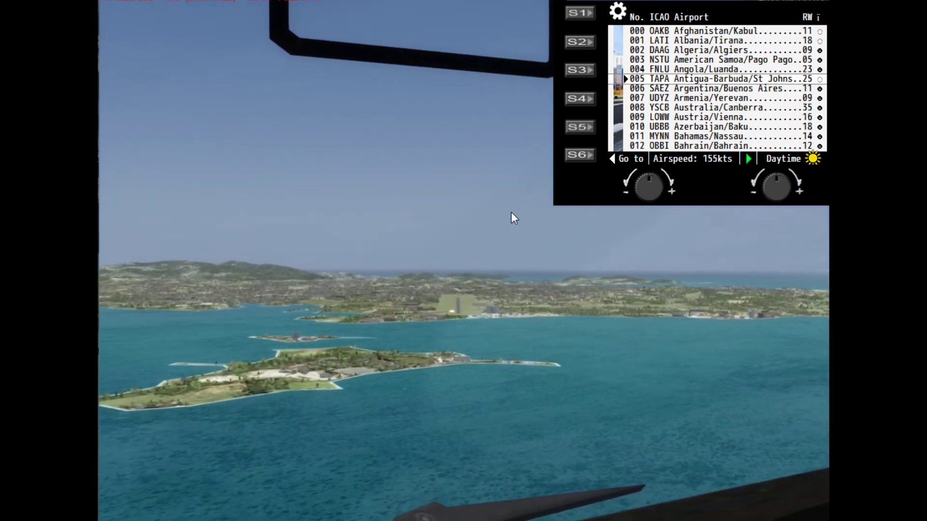
left_click(747, 159)
left_click(577, 155)
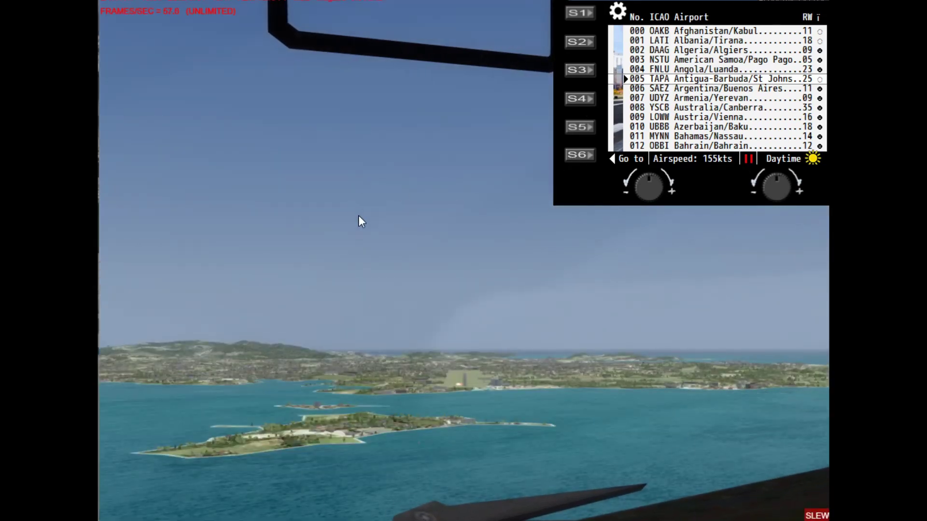
key("p")
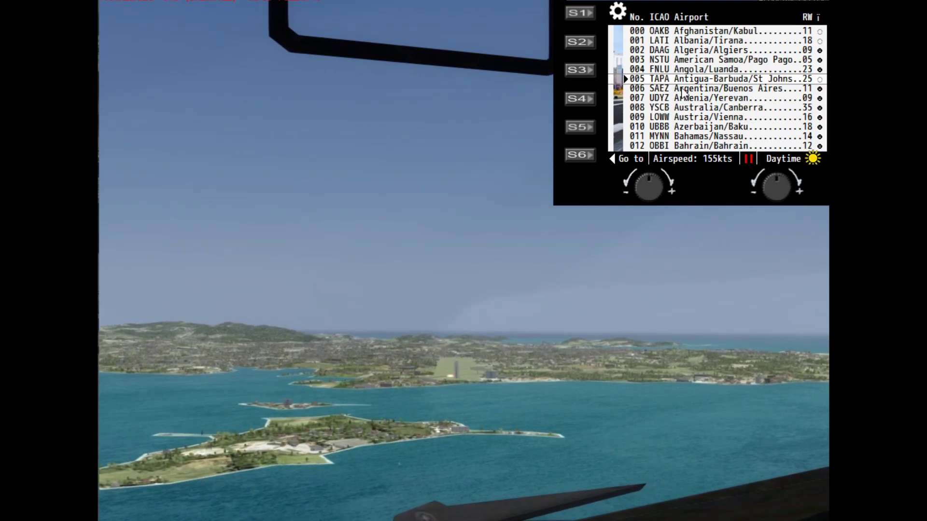
Select 020 SLLP Bolivia/La Paz and start its approach.
scroll(671, 196, "up", 6)
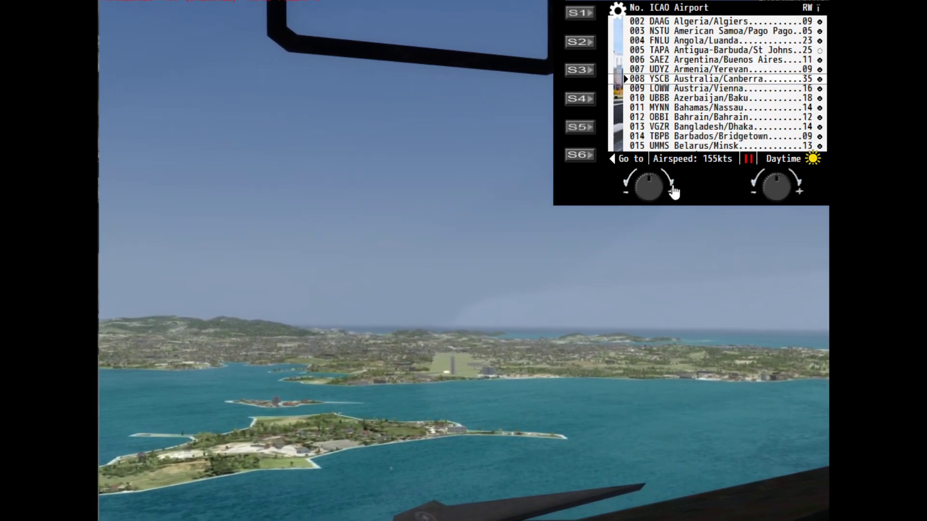
scroll(674, 194, "up", 8)
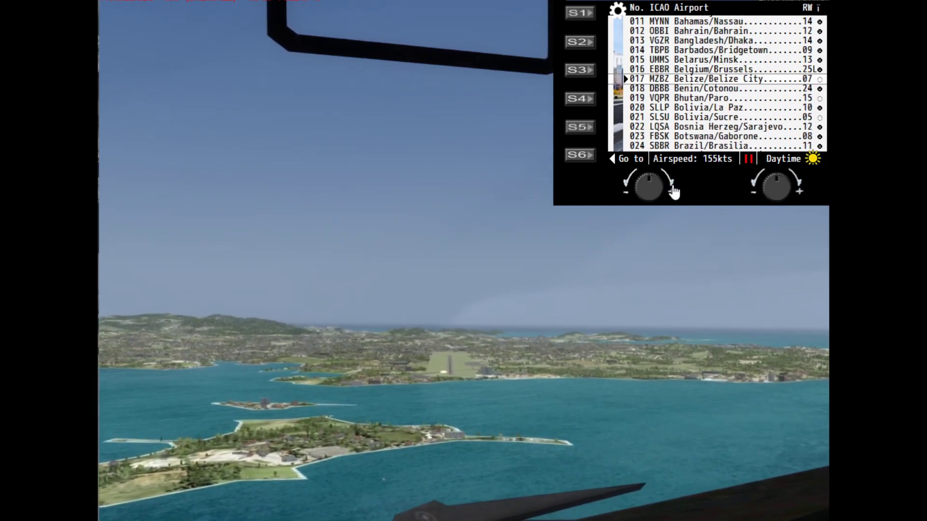
scroll(673, 193, "up", 1)
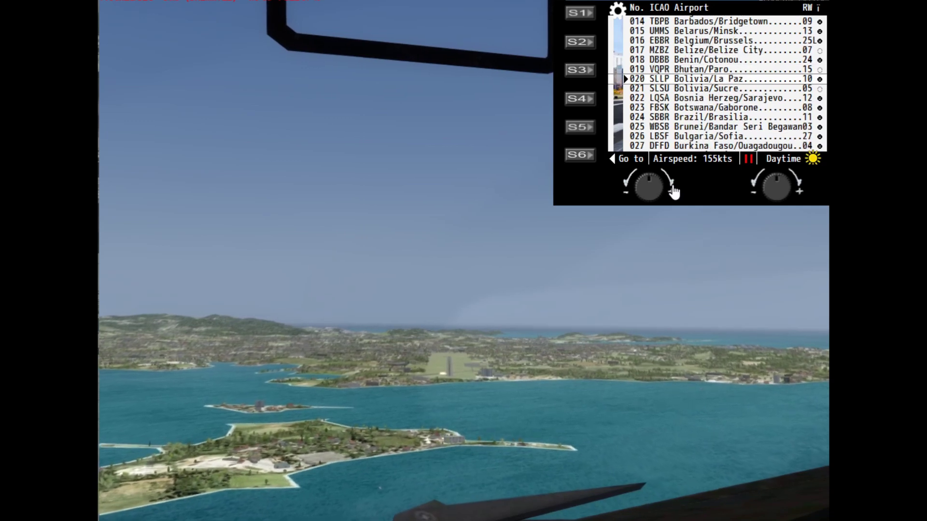
left_click(579, 155)
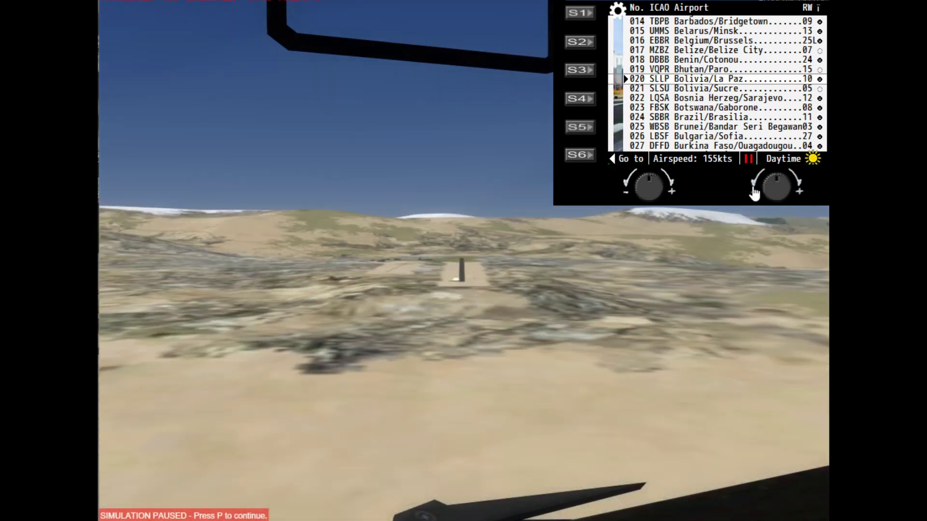
Step down to 075 VIDP India/Delhi, start its approach, and scroll the list to the end.
scroll(775, 188, "down", 20)
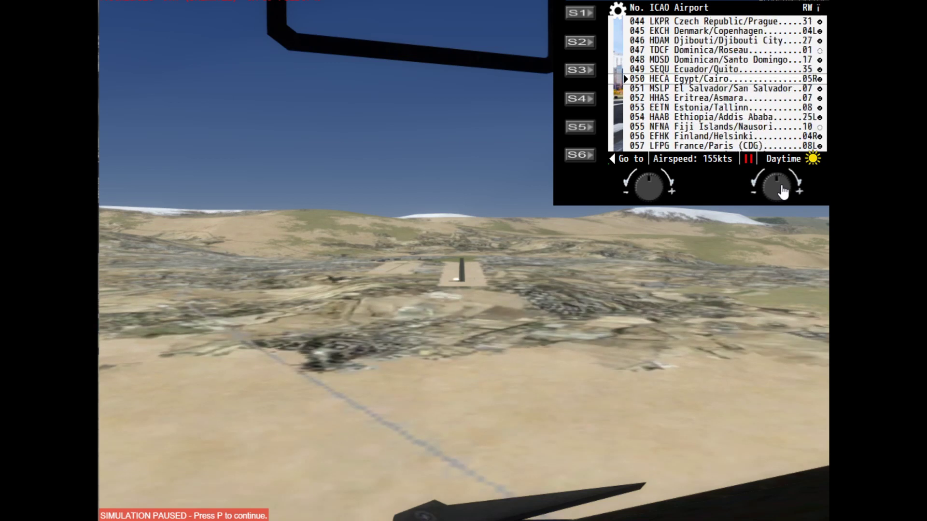
scroll(782, 190, "down", 10)
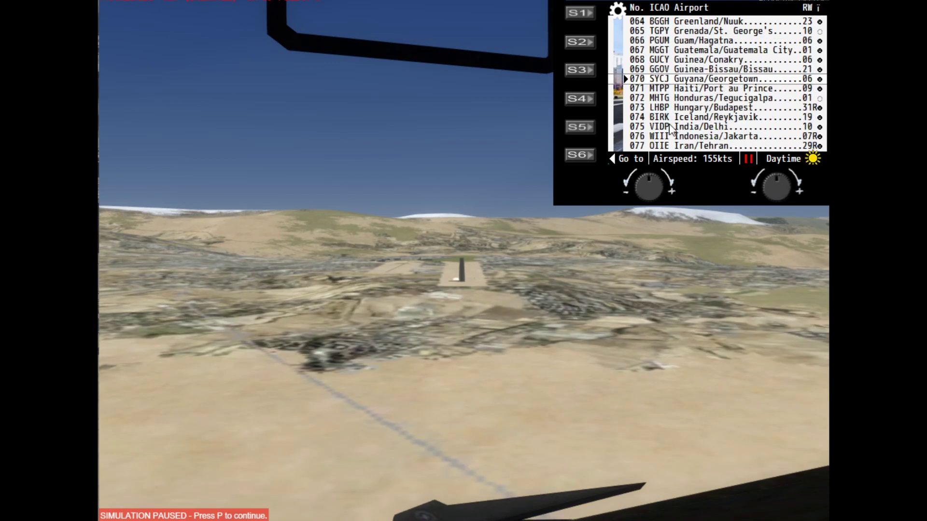
left_click(669, 182)
scroll(669, 182, "down", 4)
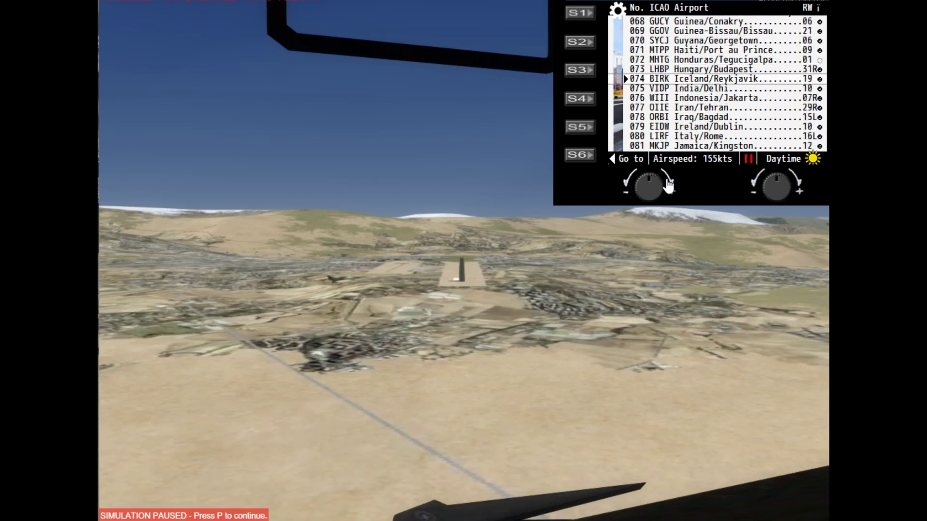
left_click(580, 155)
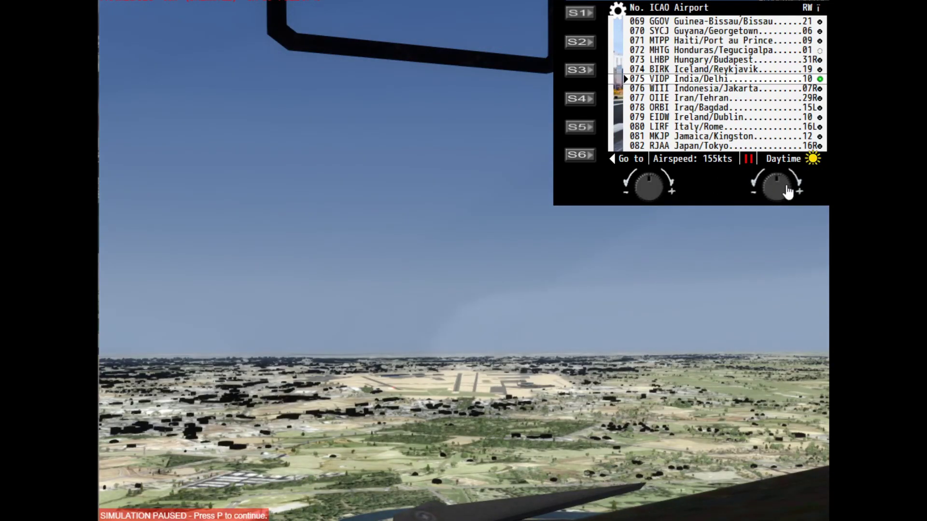
scroll(791, 192, "down", 20)
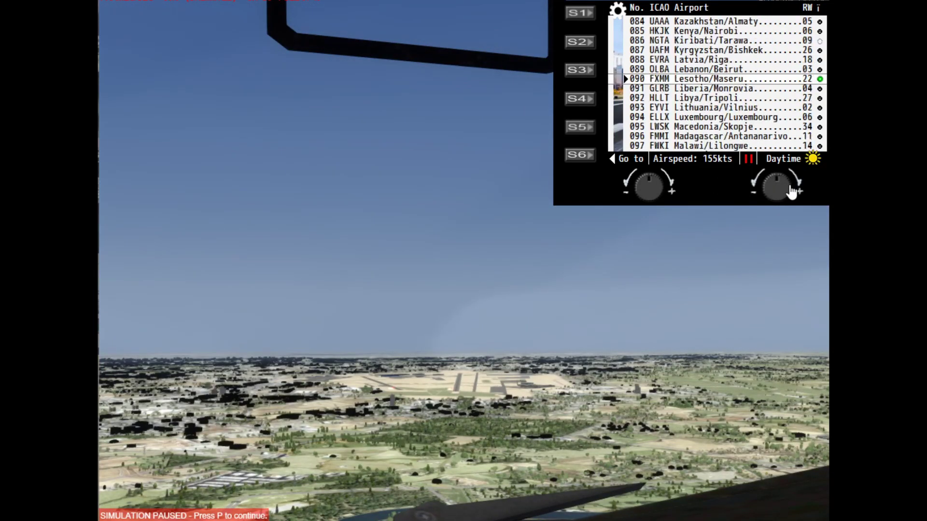
scroll(792, 192, "down", 20)
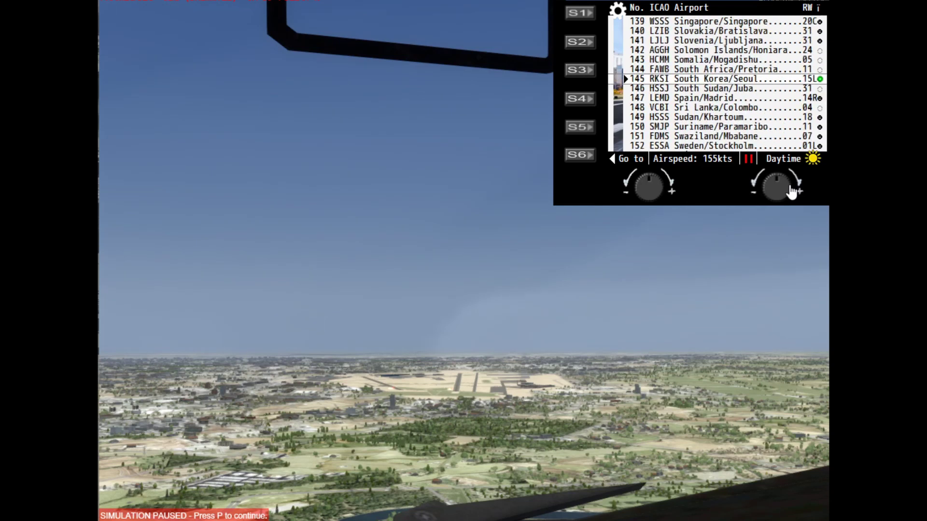